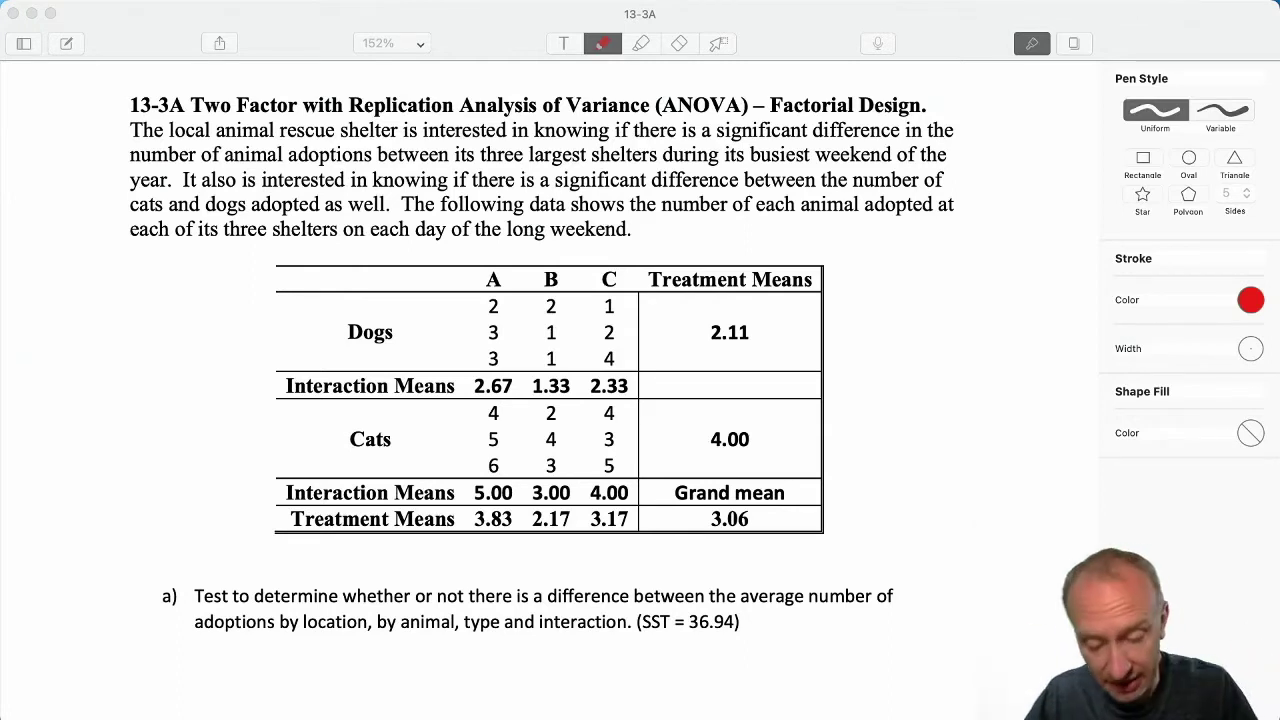
Step: Handwrite 'SST = SSTR + SSE' in red ink just below the data table
left_click(307, 556)
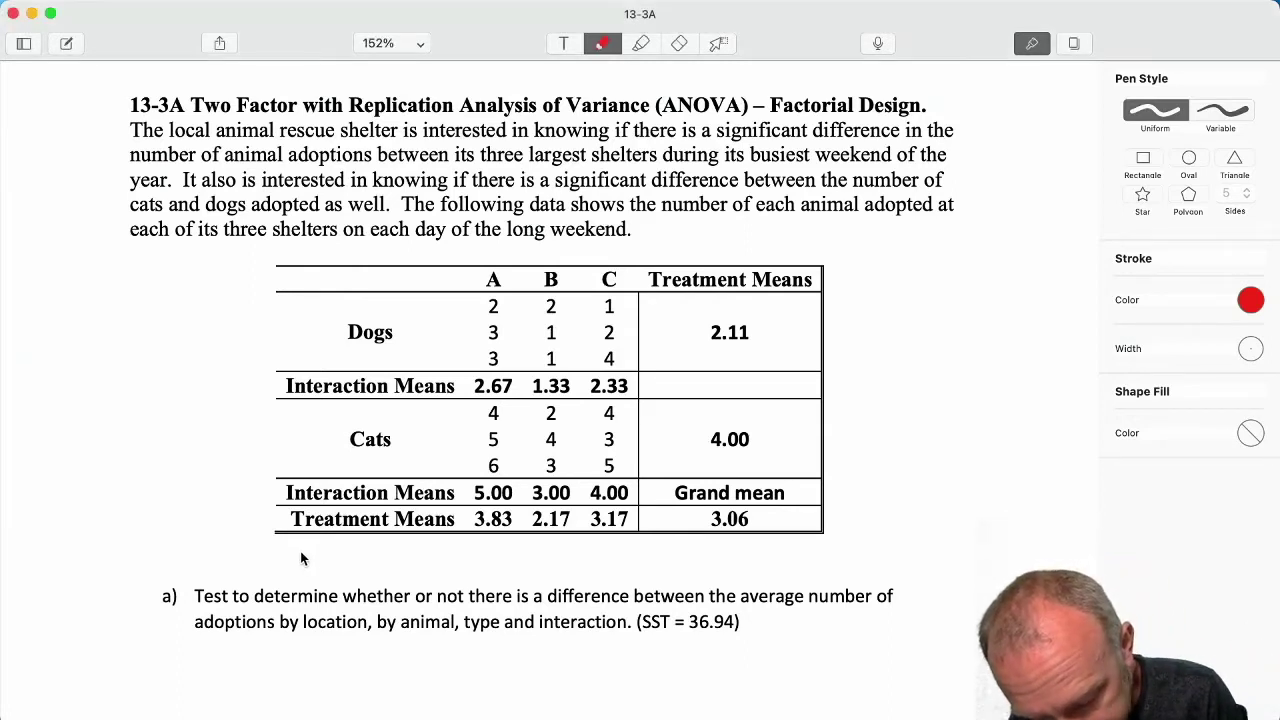
mouse_move(322, 550)
left_mouse_down()
mouse_move(304, 570)
mouse_move(349, 573)
mouse_move(358, 547)
mouse_move(378, 558)
left_mouse_up()
left_click_drag(368, 566, 379, 566)
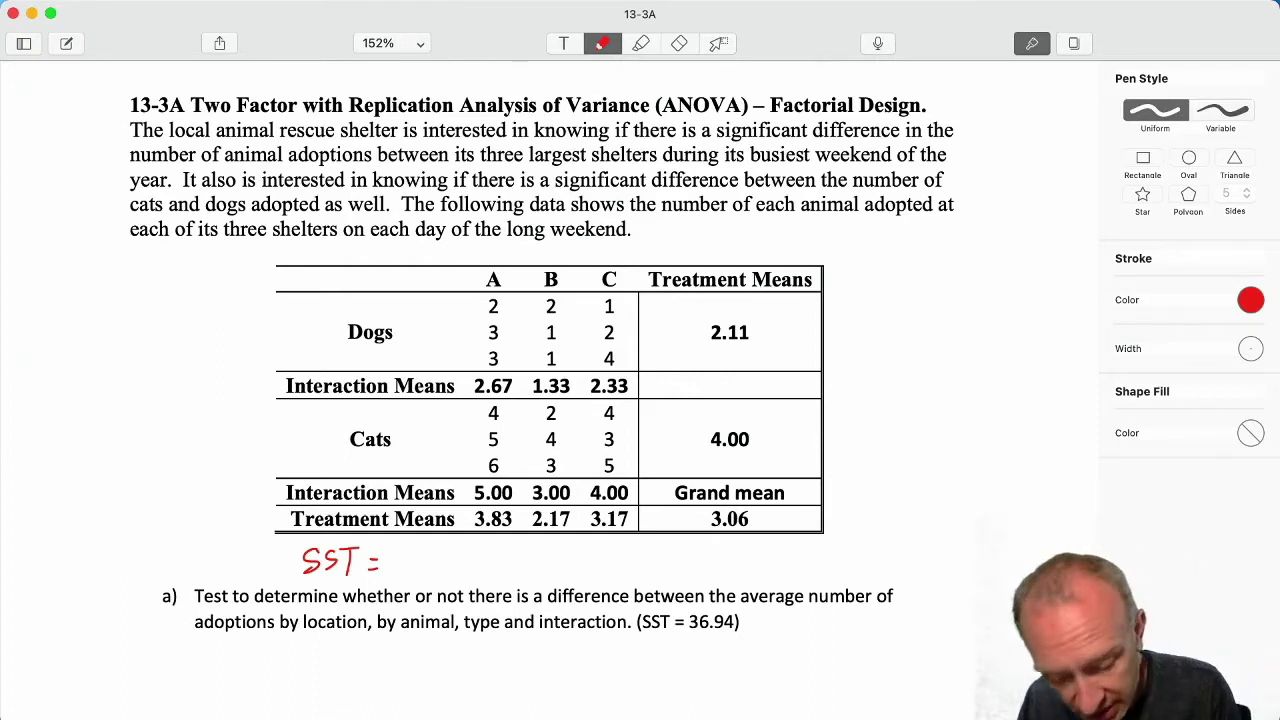
mouse_move(404, 550)
left_mouse_down()
mouse_move(391, 569)
mouse_move(446, 549)
left_mouse_up()
mouse_move(437, 551)
left_mouse_down()
mouse_move(436, 571)
mouse_move(464, 576)
left_mouse_up()
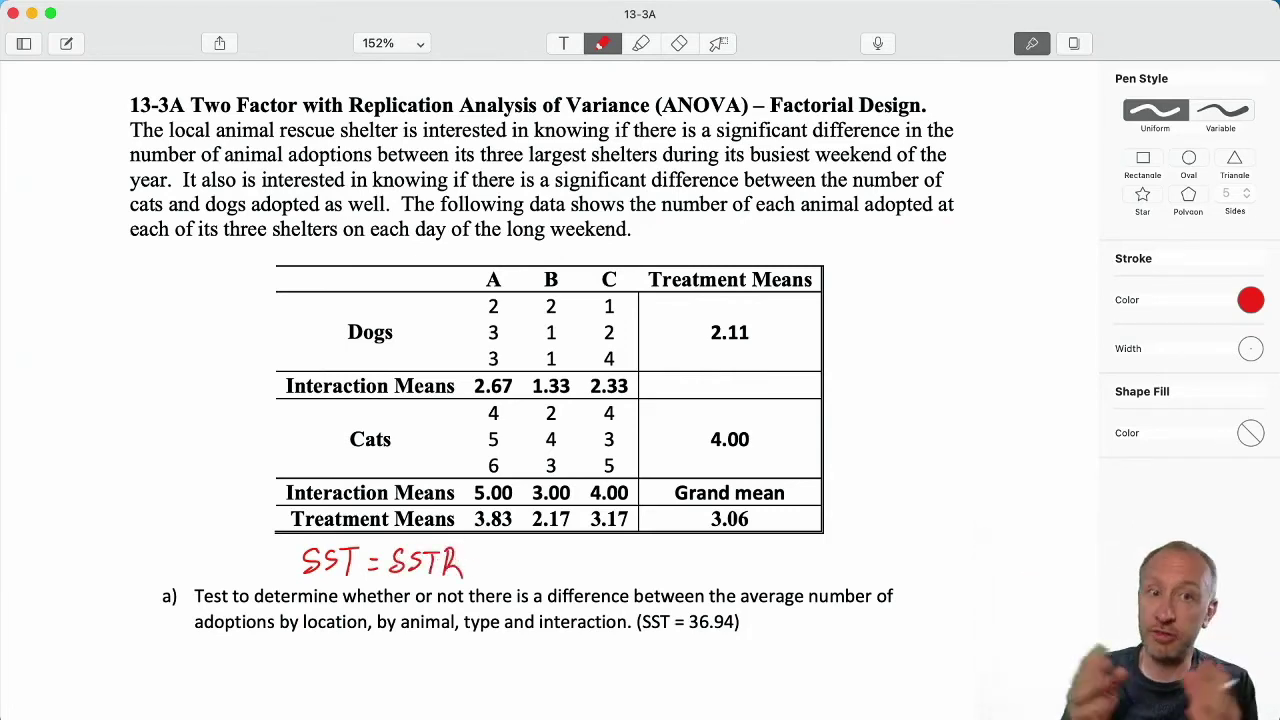
mouse_move(486, 553)
left_mouse_down()
mouse_move(486, 573)
mouse_move(563, 574)
left_mouse_up()
left_click_drag(549, 562, 560, 562)
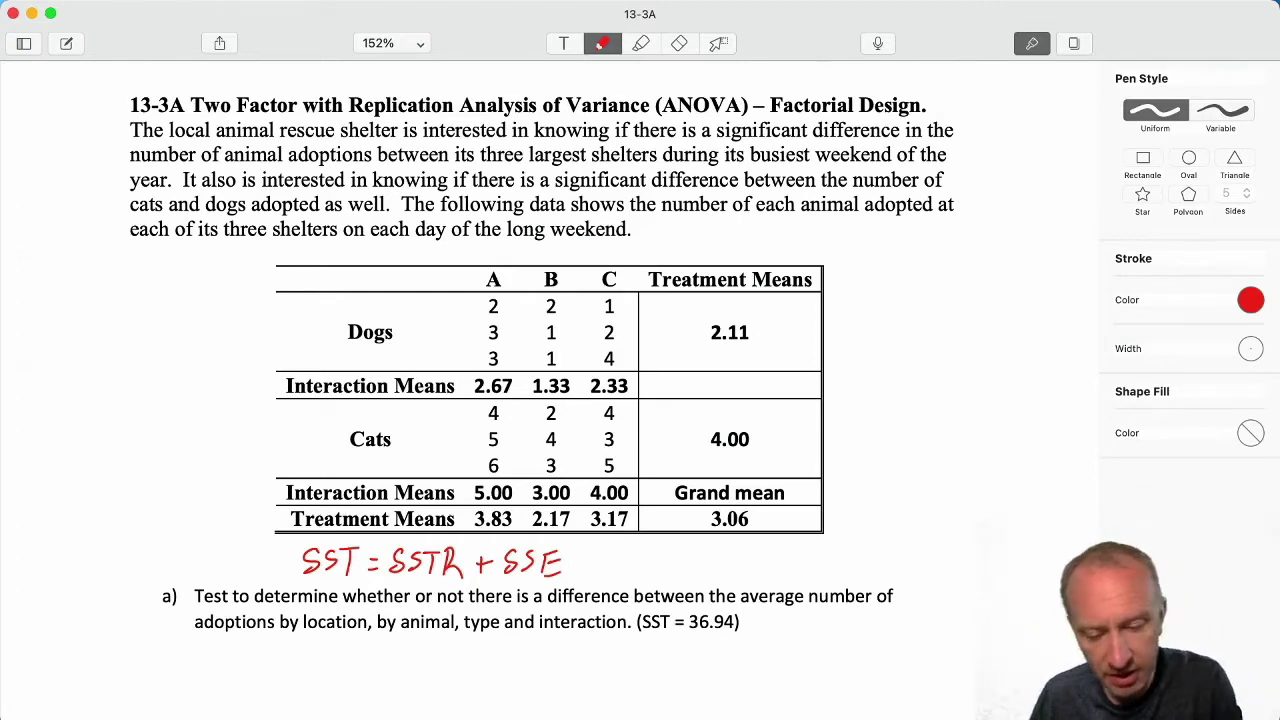
left_click(679, 43)
Step: Erase the trailing 'SE' and rewrite the end as '+ SSBL + SSE' after SSTR
left_click_drag(558, 563, 486, 562)
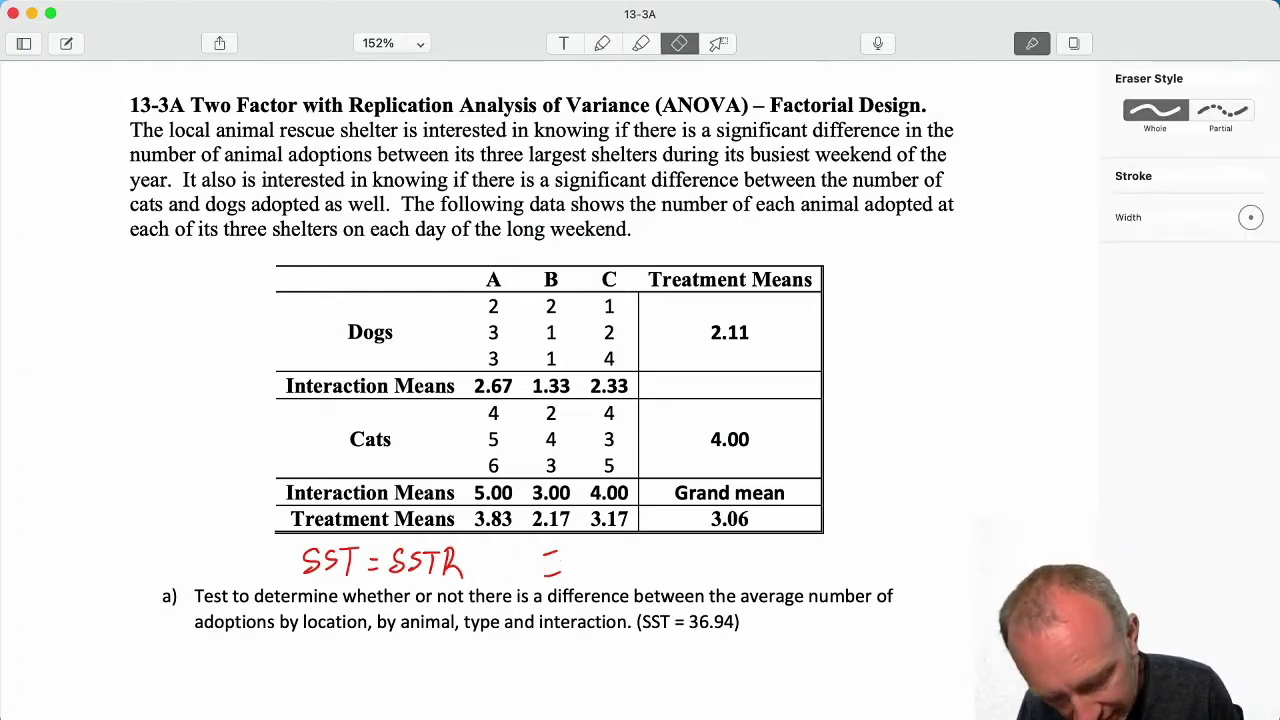
left_click(602, 43)
mouse_move(482, 556)
left_mouse_down()
mouse_move(482, 574)
mouse_move(540, 573)
left_mouse_up()
mouse_move(540, 551)
left_mouse_down()
mouse_move(541, 573)
mouse_move(609, 563)
left_mouse_up()
mouse_move(632, 551)
left_mouse_down()
mouse_move(614, 574)
mouse_move(657, 565)
mouse_move(671, 578)
left_mouse_up()
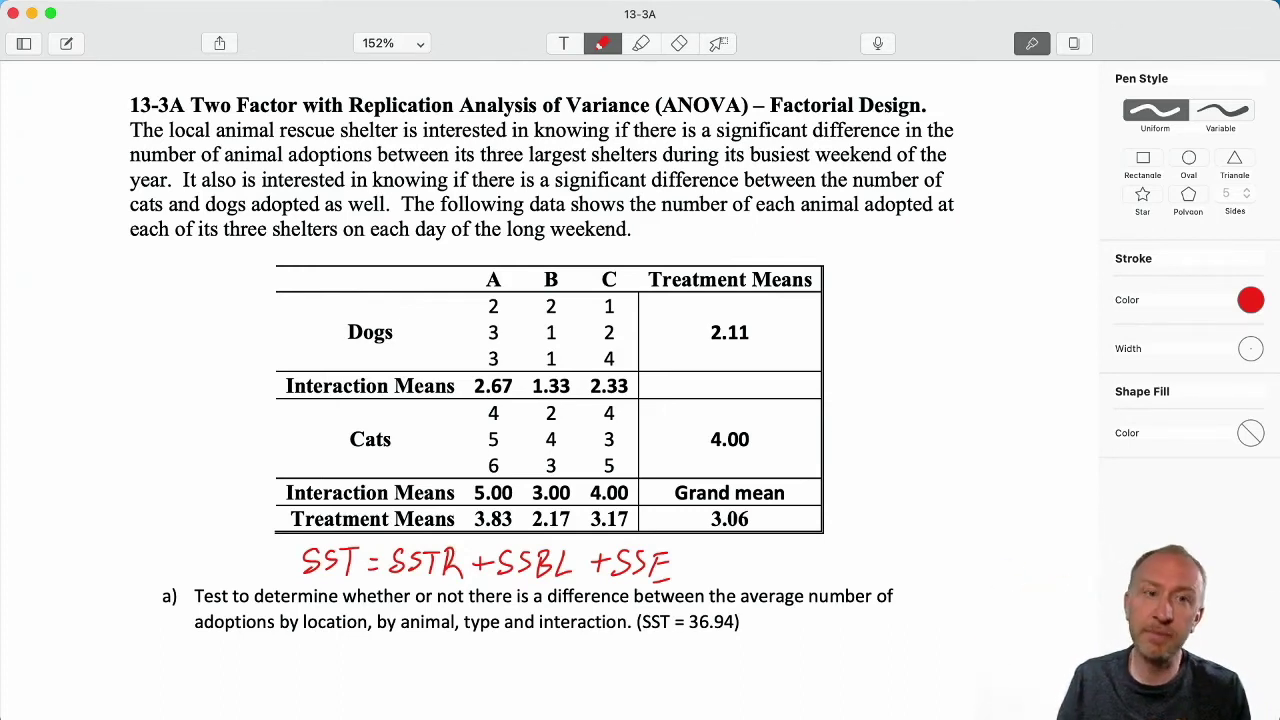
Step: Erase 'SSTR + SSBL + SSE' so only the red 'SST =' remains
left_click(679, 43)
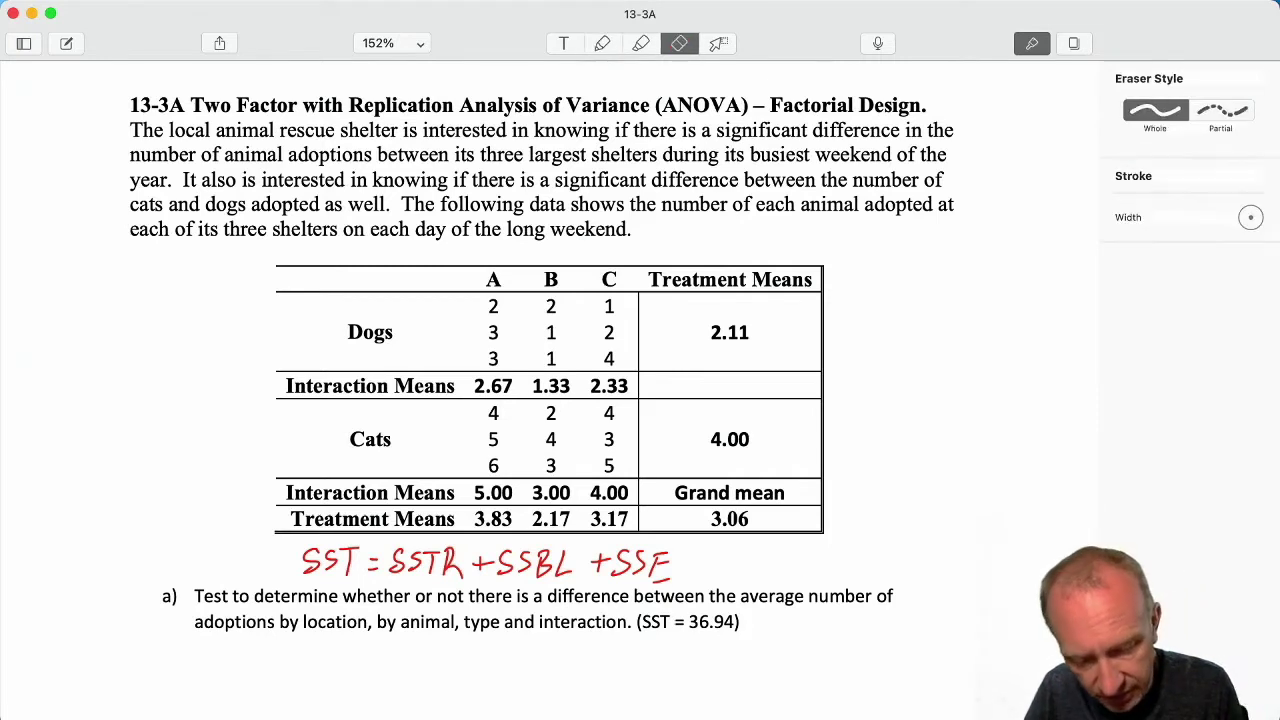
left_click_drag(665, 563, 503, 565)
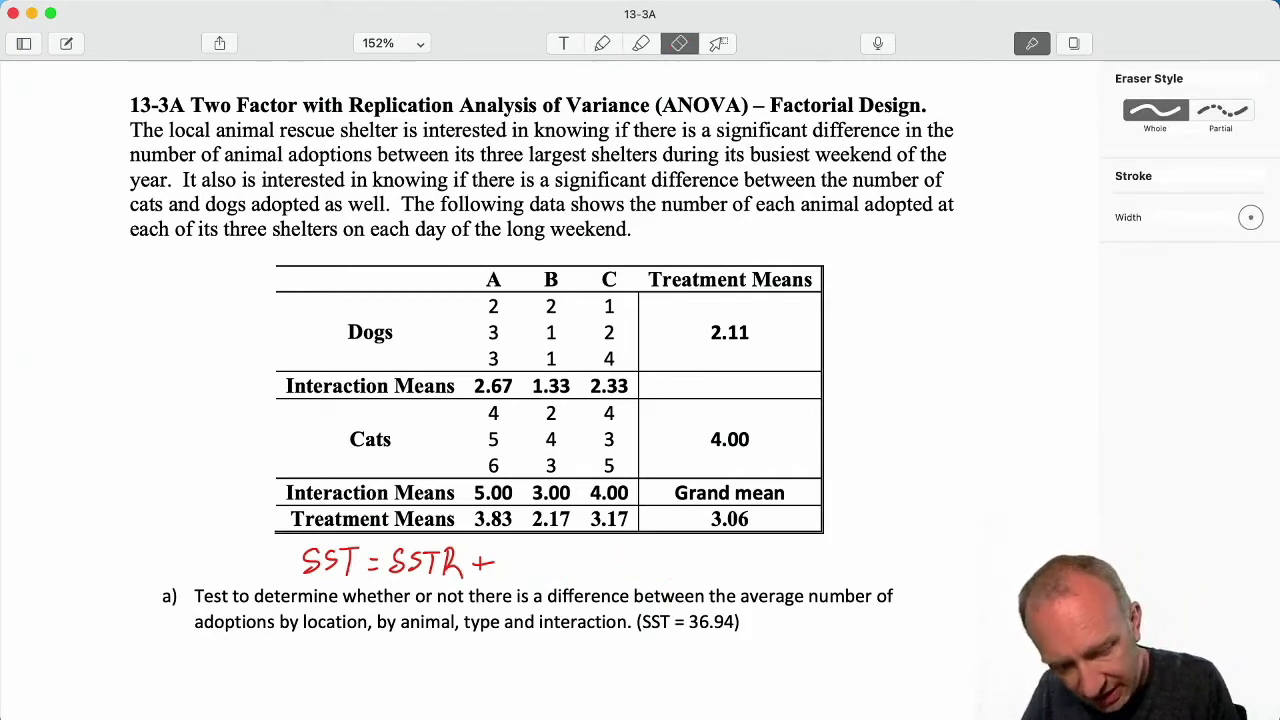
mouse_move(455, 549)
left_mouse_down()
mouse_move(405, 562)
mouse_move(486, 577)
left_mouse_up()
left_click(602, 43)
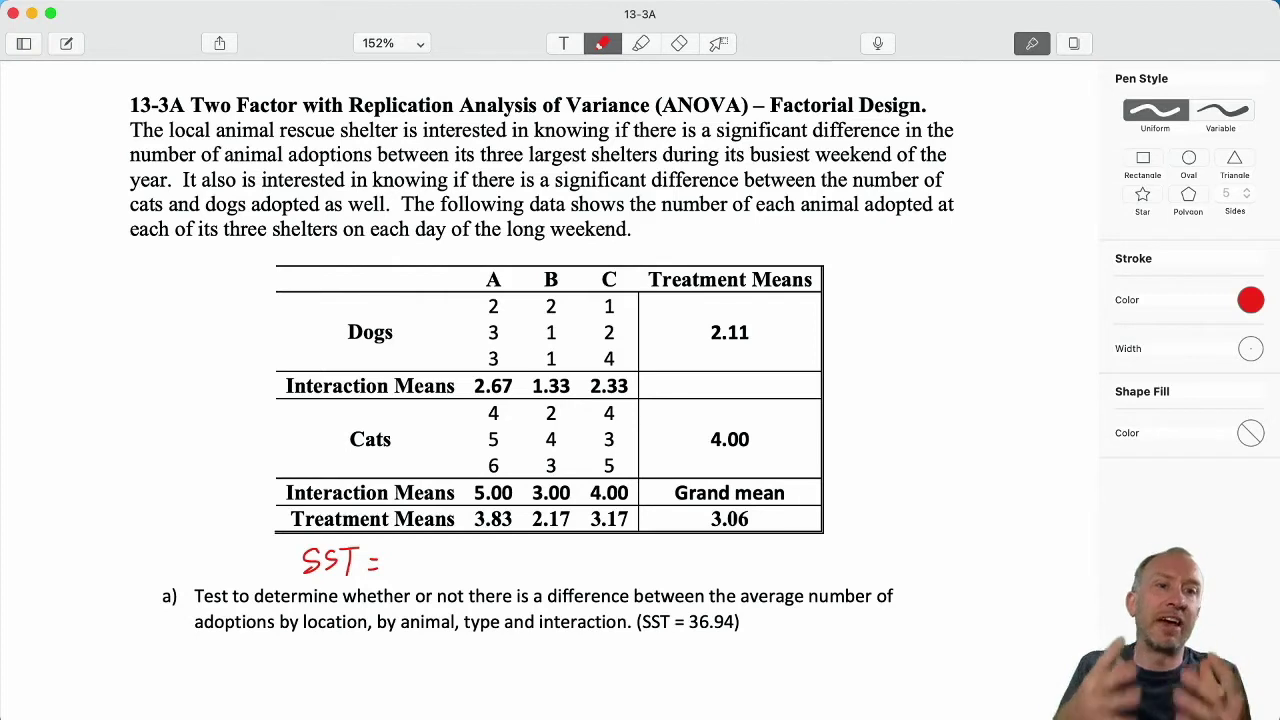
Step: Write 'SSA + SSB + SSAB + SS' after 'SST =' in red ink
mouse_move(404, 546)
left_mouse_down()
mouse_move(389, 570)
mouse_move(436, 541)
mouse_move(437, 574)
left_mouse_up()
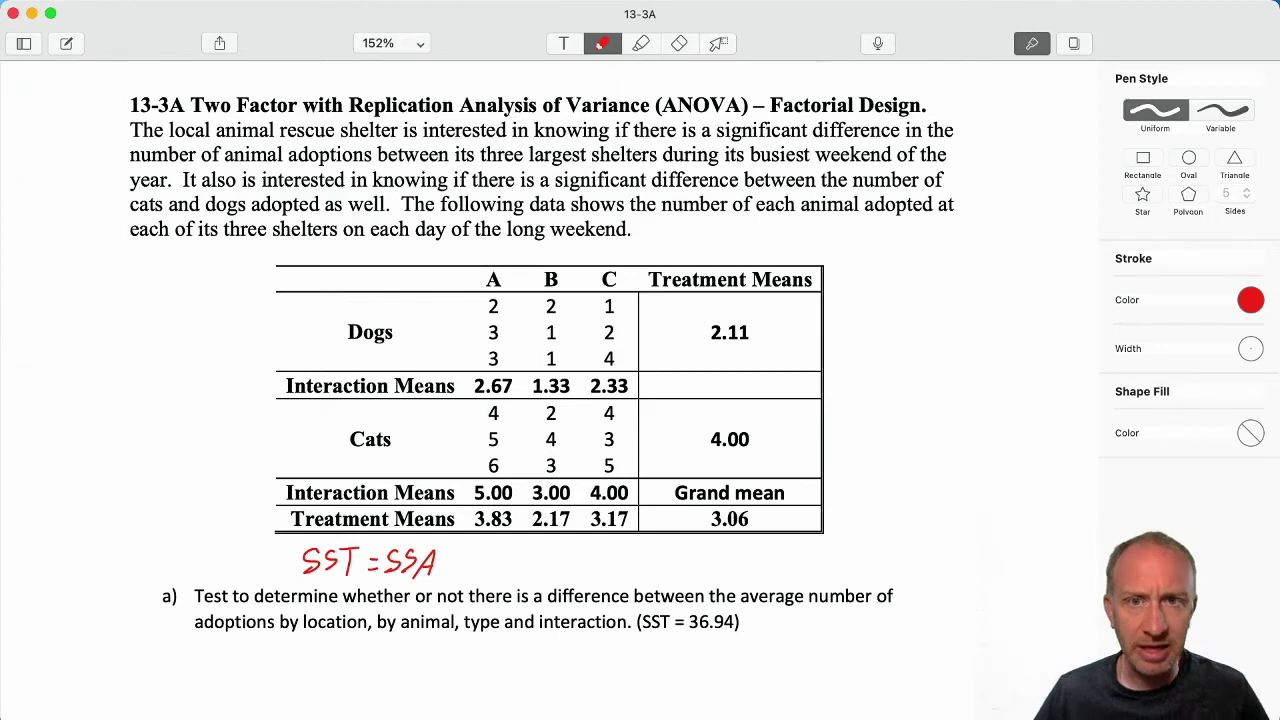
left_click_drag(457, 553, 456, 573)
left_click_drag(446, 563, 506, 577)
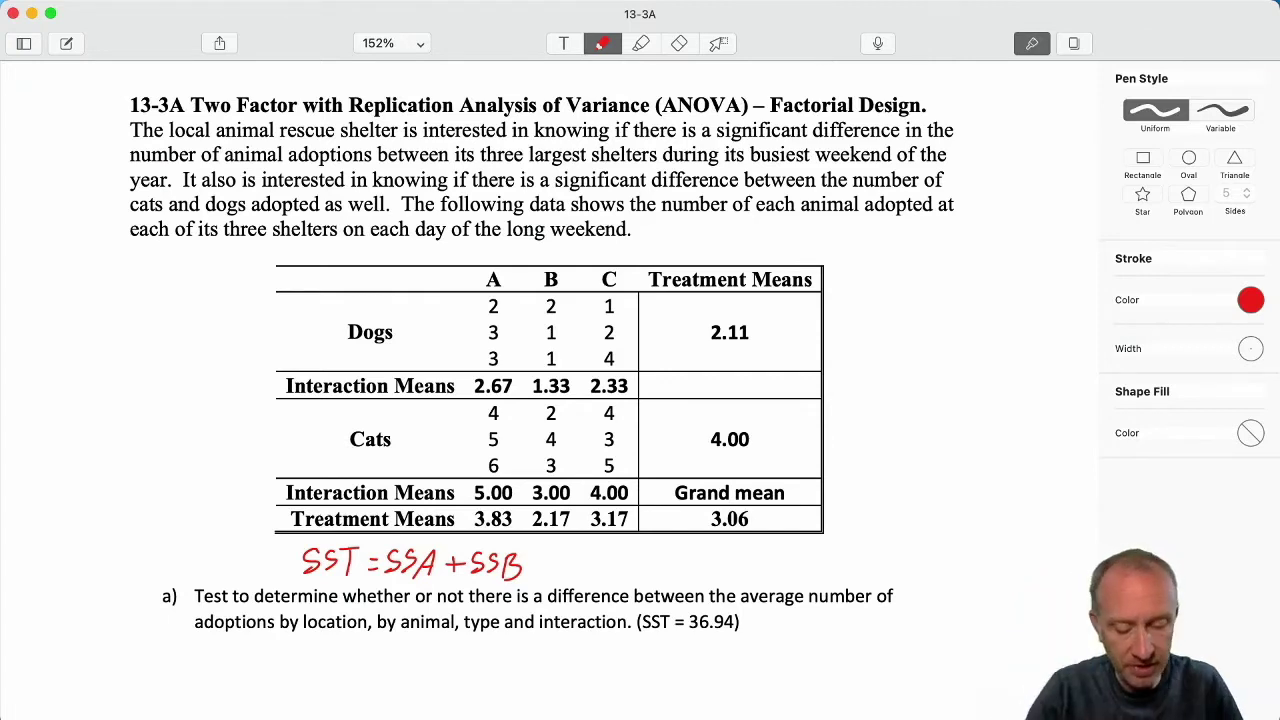
left_click_drag(540, 556, 540, 572)
mouse_move(532, 566)
left_mouse_down()
mouse_move(584, 551)
mouse_move(614, 577)
left_mouse_up()
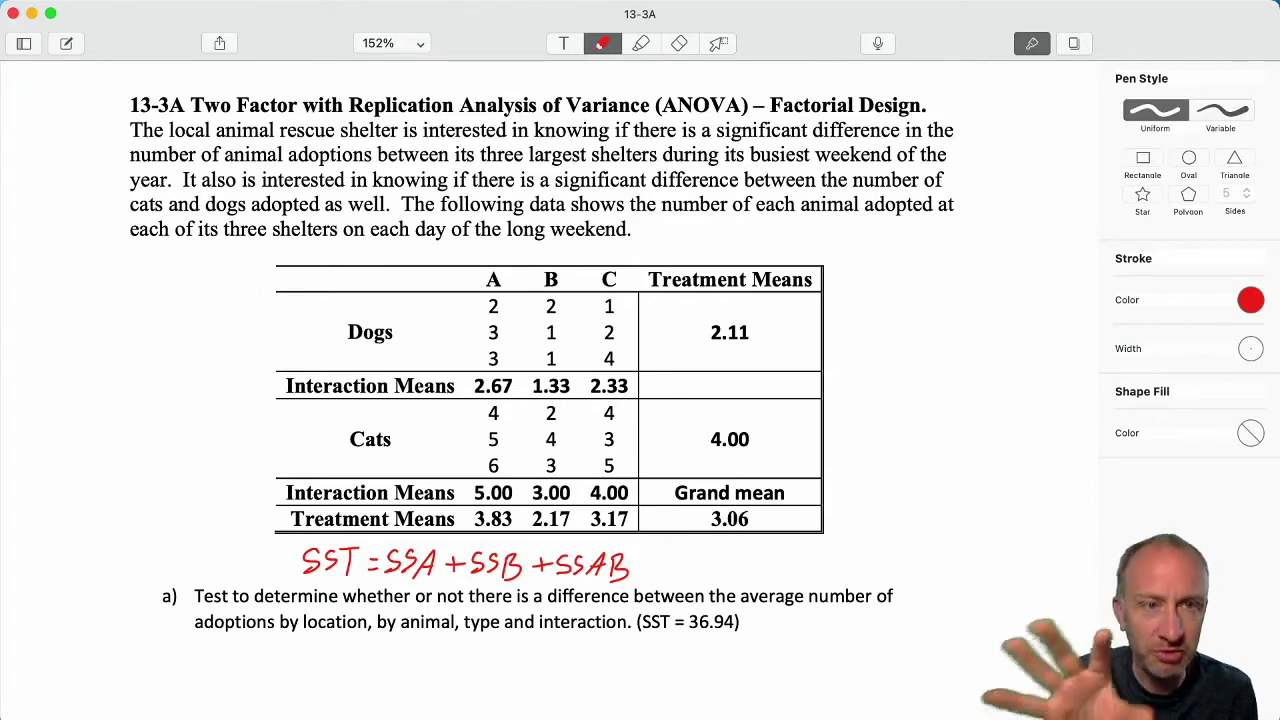
mouse_move(638, 566)
left_mouse_down()
mouse_move(658, 566)
mouse_move(648, 578)
mouse_move(716, 567)
left_mouse_up()
Step: Complete the final SSE term and draw a red underline beneath SSB
left_click_drag(703, 579, 718, 578)
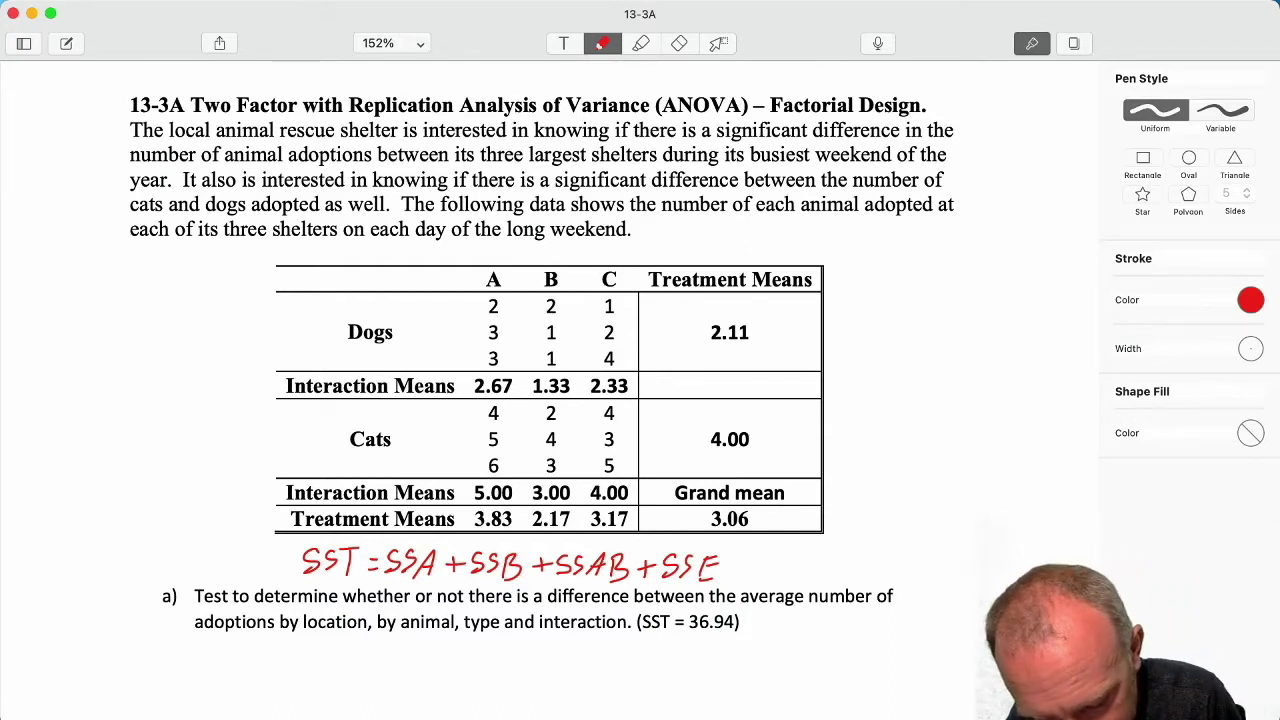
left_click_drag(474, 586, 508, 586)
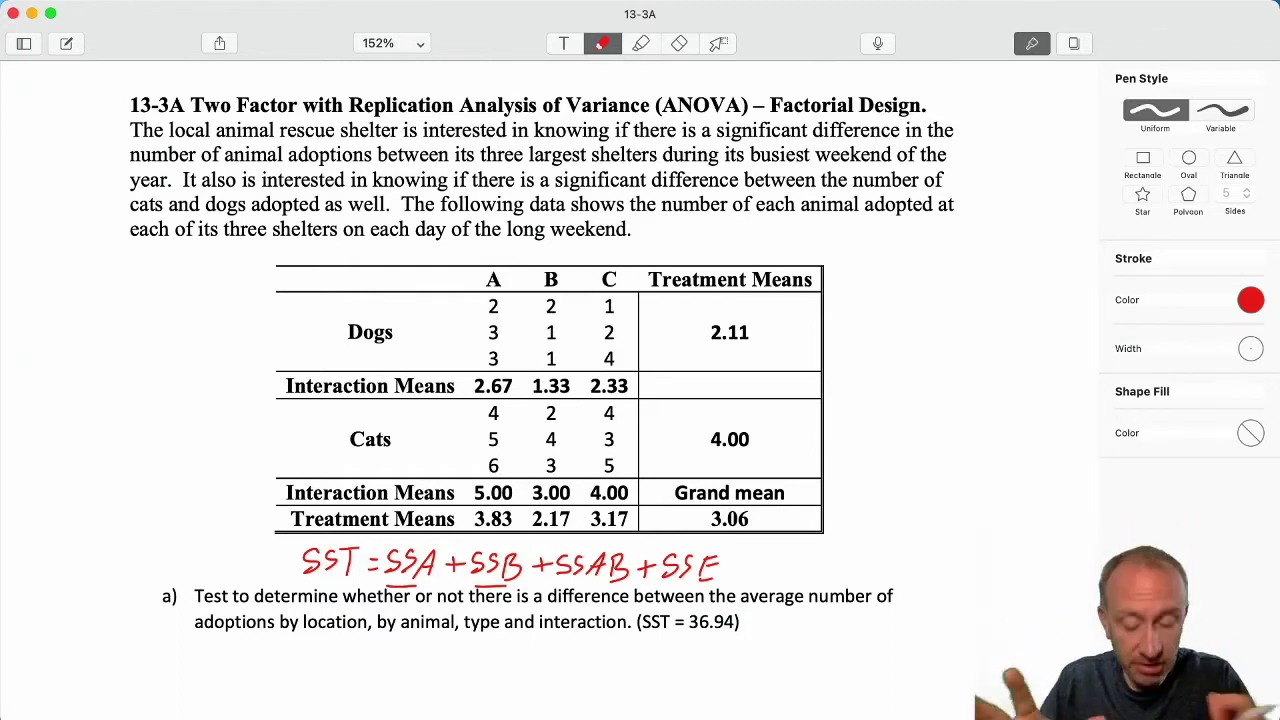
Step: Write 'Factor A a=3' above the shelter columns and 'Factor B' beside the animal rows
left_click_drag(475, 244, 473, 258)
left_click_drag(474, 245, 577, 255)
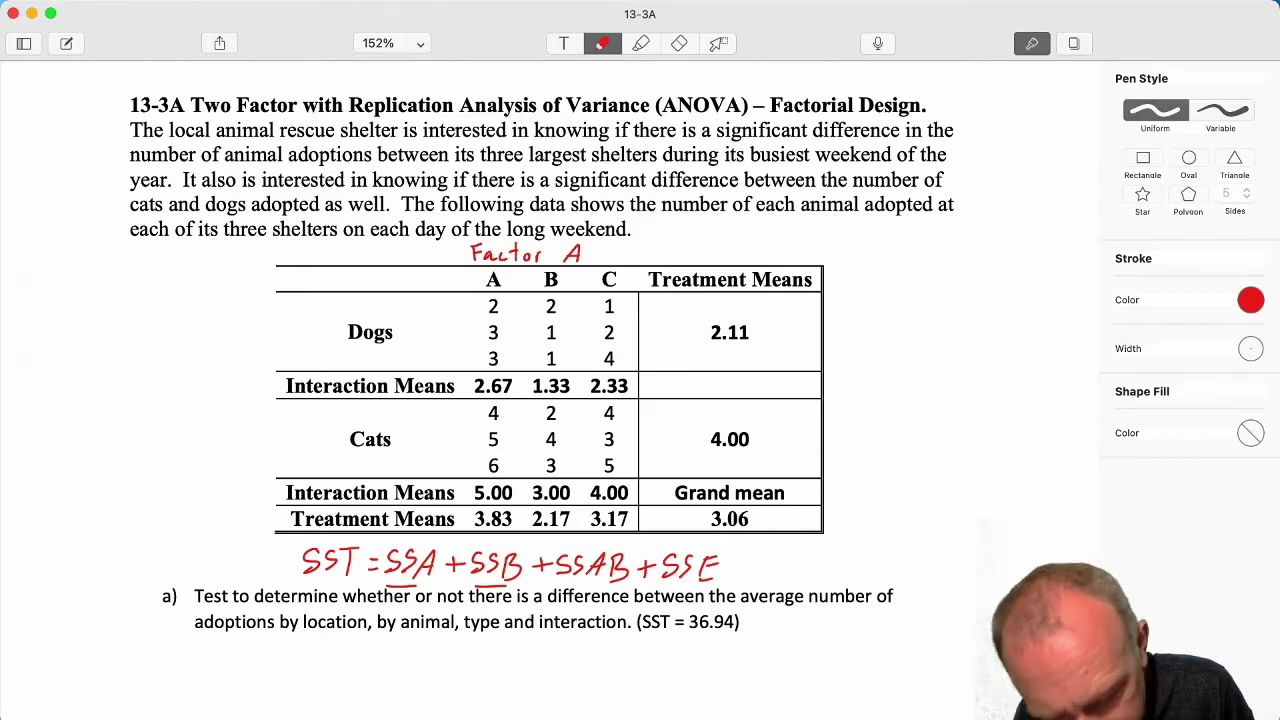
left_click_drag(620, 249, 640, 251)
mouse_move(628, 257)
left_mouse_down()
mouse_move(654, 252)
mouse_move(642, 261)
left_mouse_up()
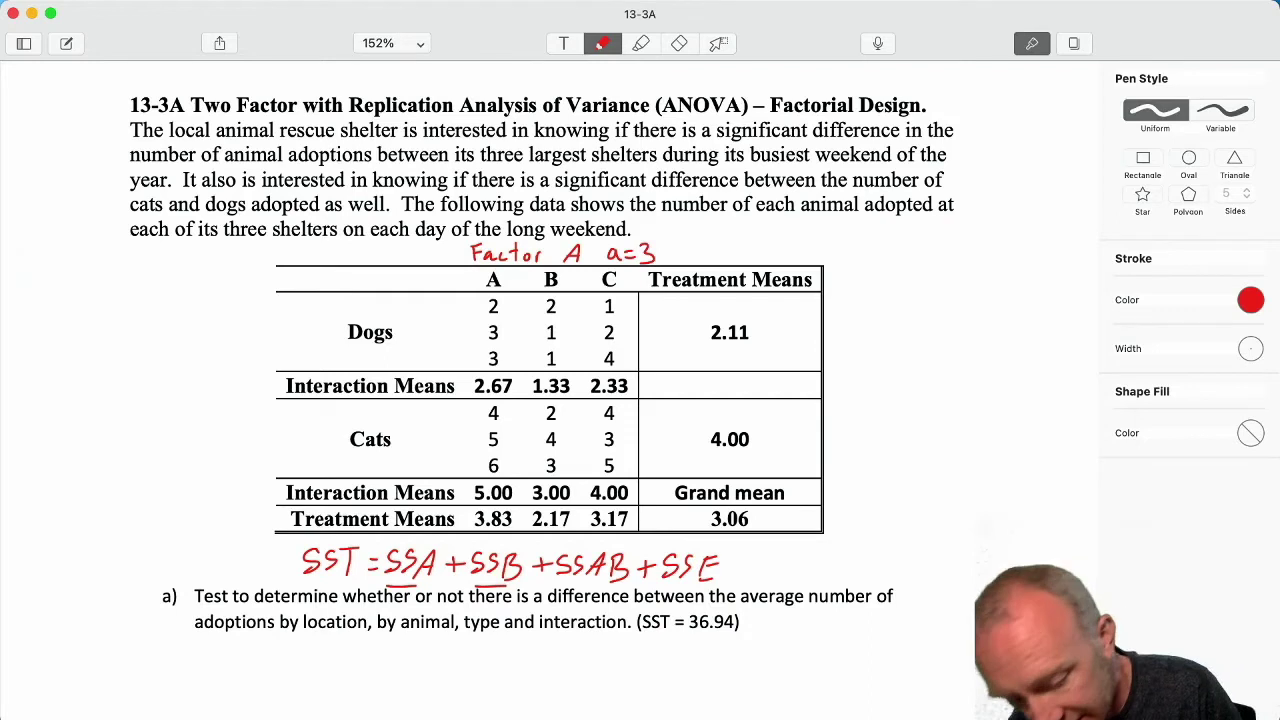
mouse_move(143, 405)
left_mouse_down()
mouse_move(146, 433)
mouse_move(153, 399)
left_mouse_up()
mouse_move(140, 420)
left_mouse_down()
mouse_move(172, 447)
mouse_move(196, 434)
mouse_move(194, 418)
mouse_move(227, 394)
left_mouse_up()
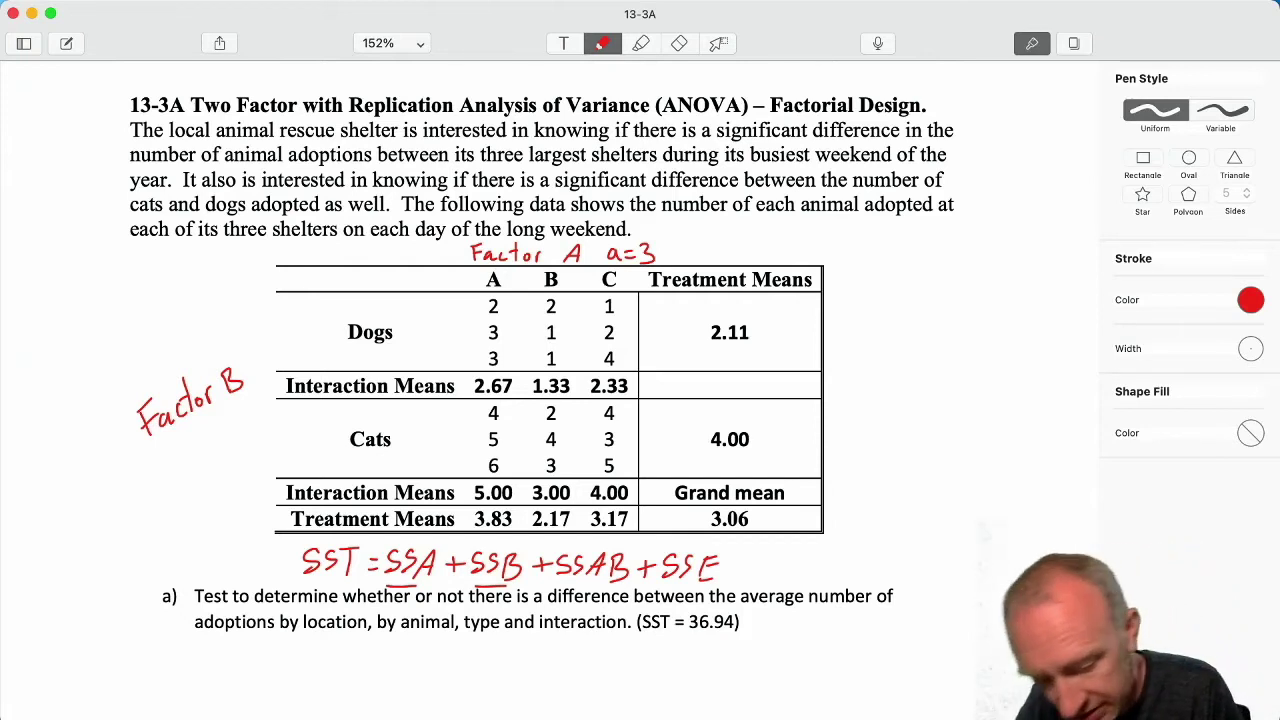
Step: Write 'b=2' under the Factor B label, erasing a mistaken 3 and replacing it with 2
left_click_drag(180, 438, 186, 448)
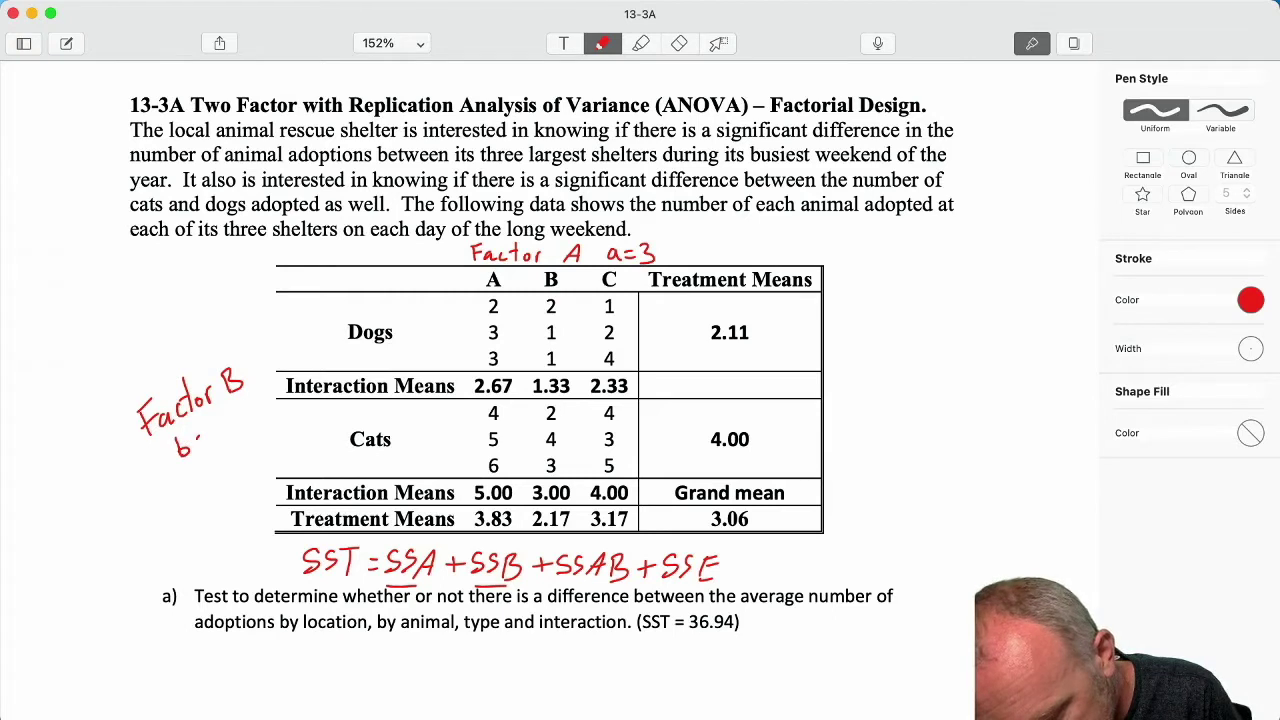
left_click_drag(194, 429, 209, 425)
left_click_drag(196, 437, 211, 433)
left_click_drag(212, 418, 214, 442)
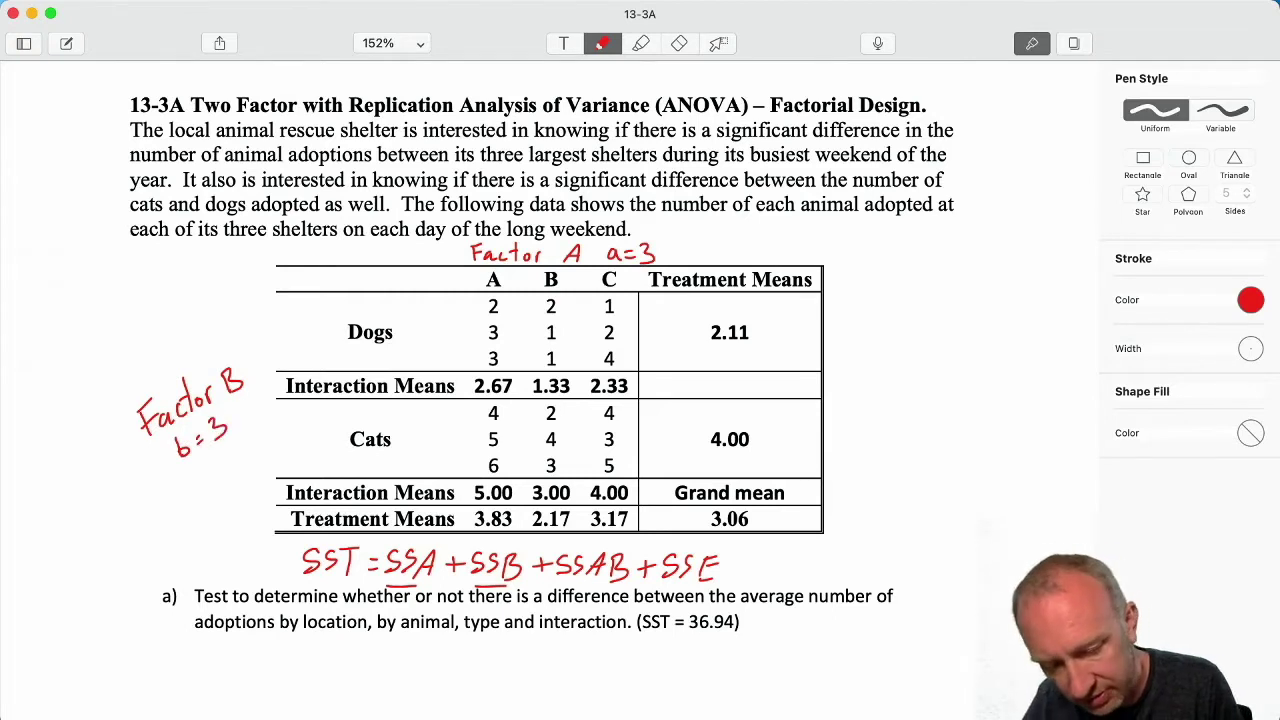
left_click(679, 43)
left_click(219, 429)
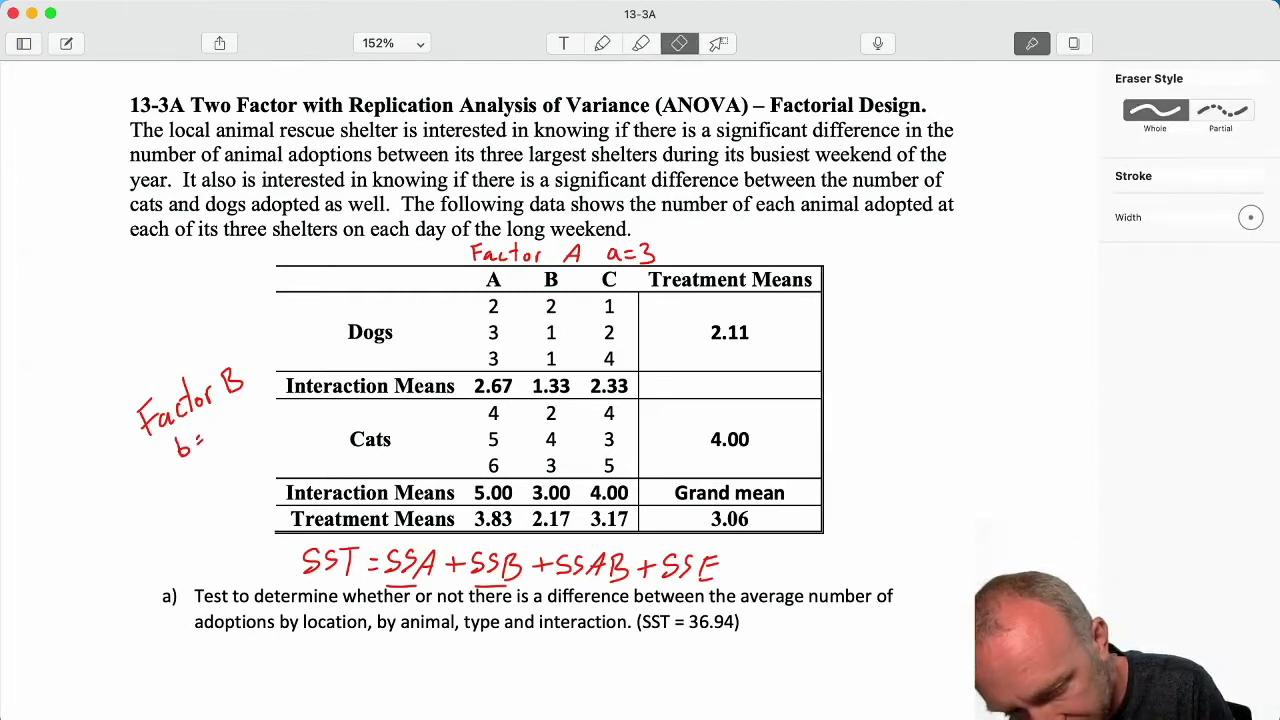
left_click(602, 43)
left_click_drag(211, 418, 233, 441)
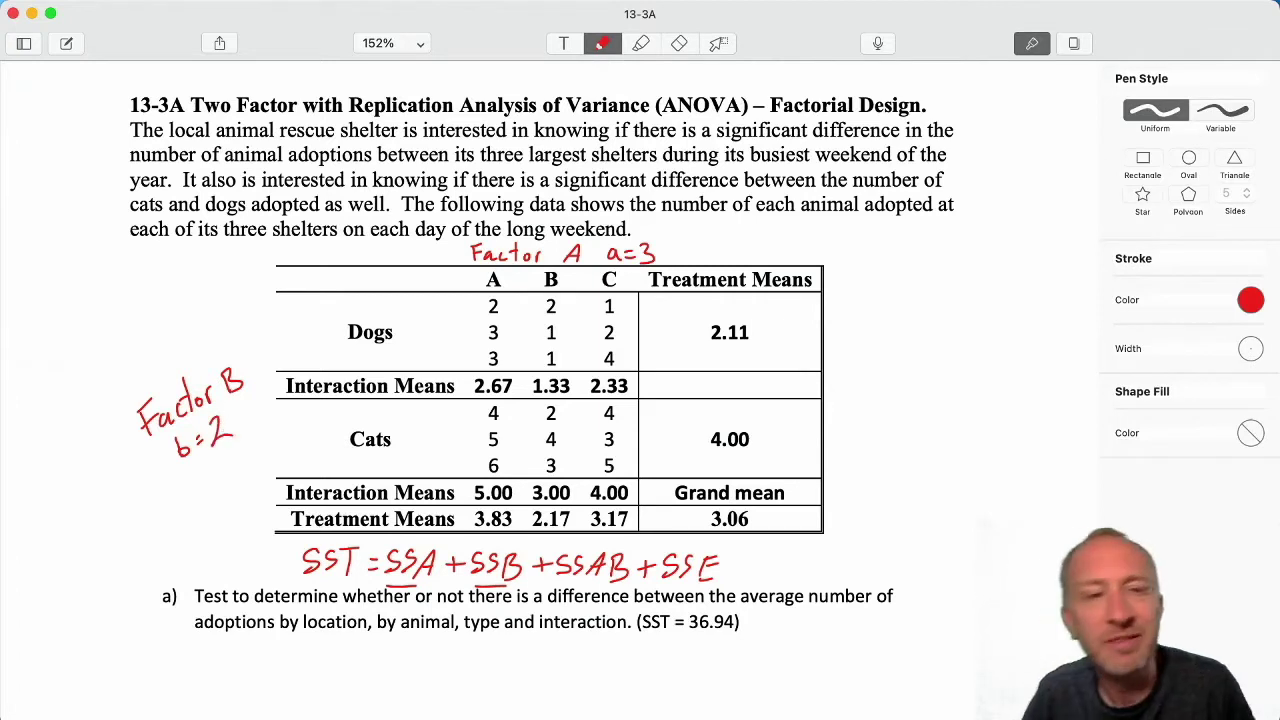